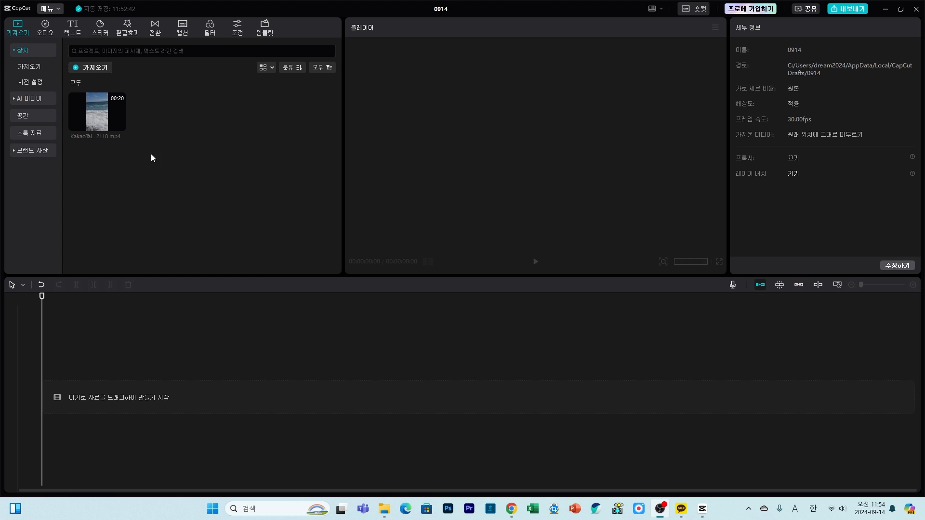
Step: Add the imported beach clip to the timeline, split it at 00:00:05:16 and delete the part after the split
click(120, 124)
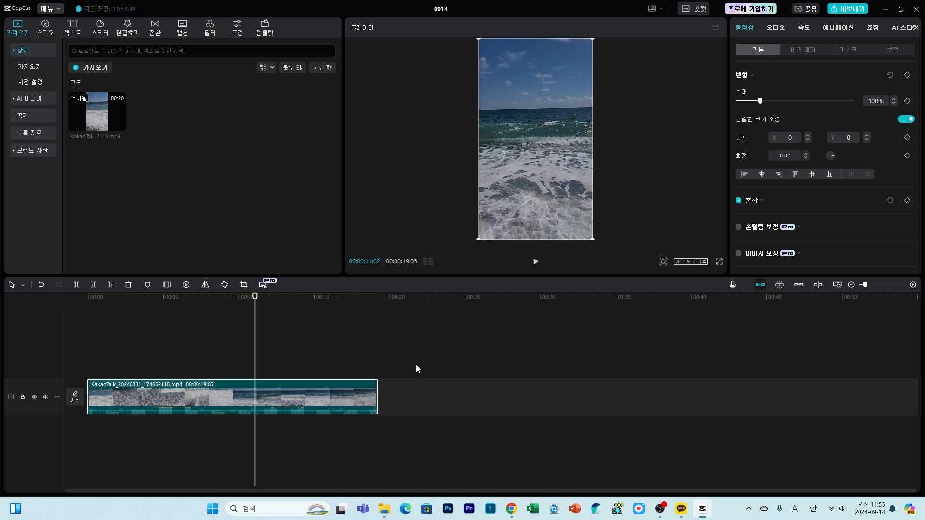
drag(261, 360, 172, 365)
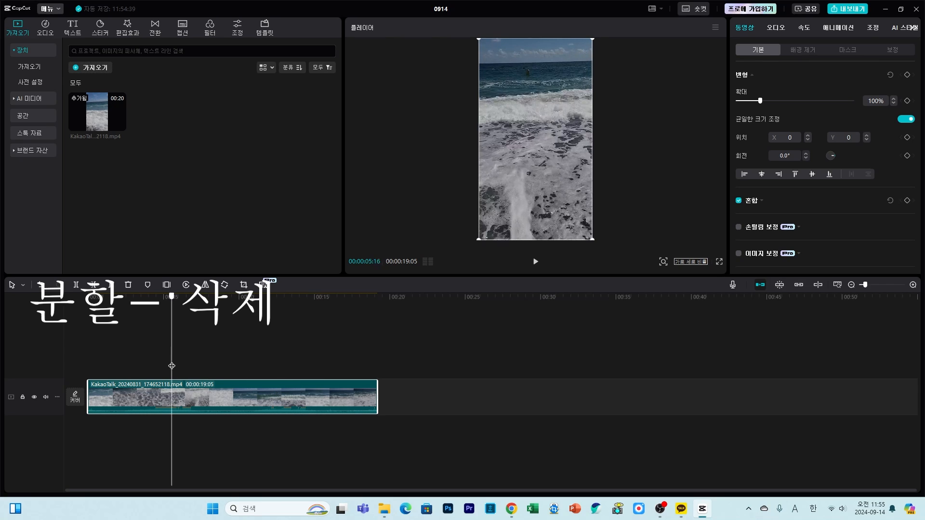
click(75, 286)
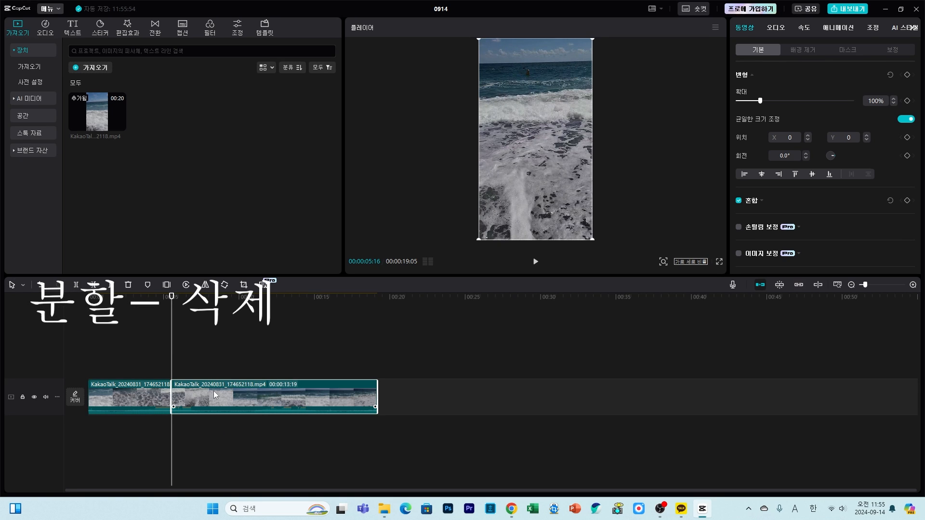
click(128, 285)
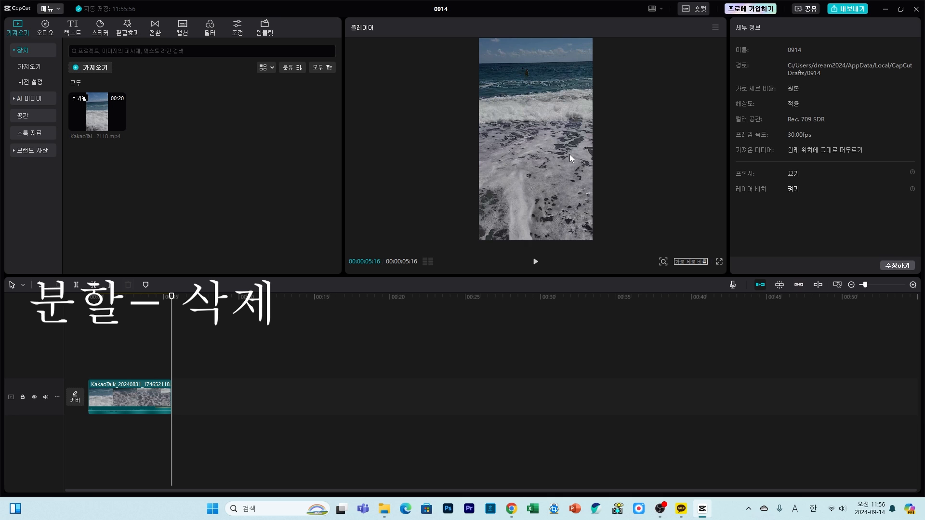
Step: Export the trimmed project as 0914 with GIF export enabled in addition to the video and audio
click(860, 14)
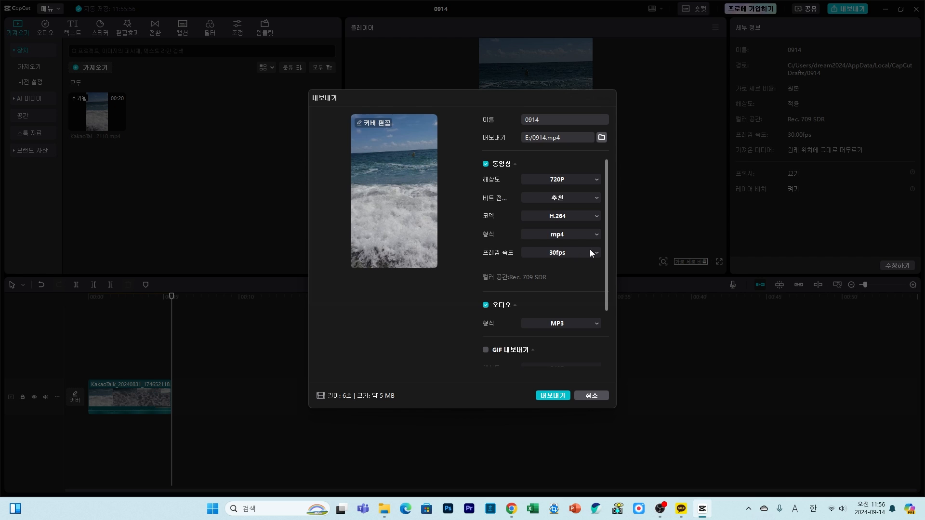
scroll(590, 248, down, 2)
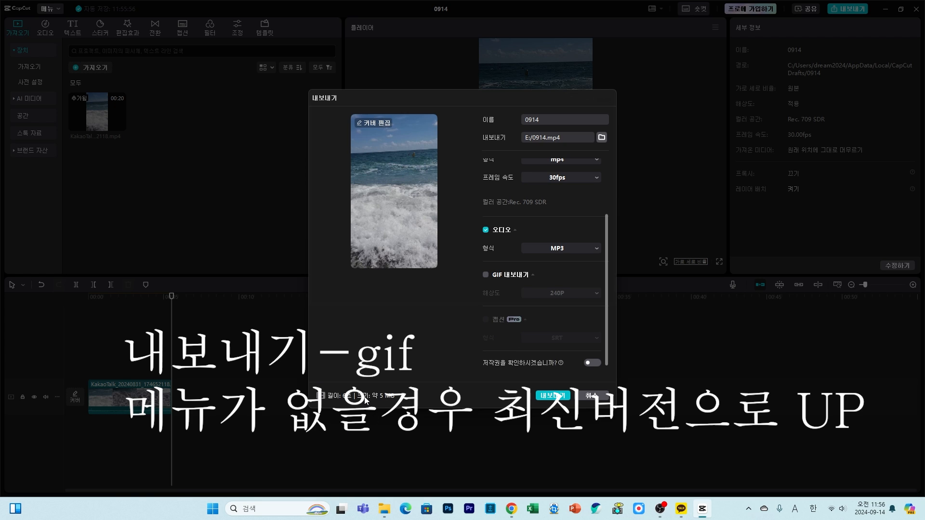
click(485, 275)
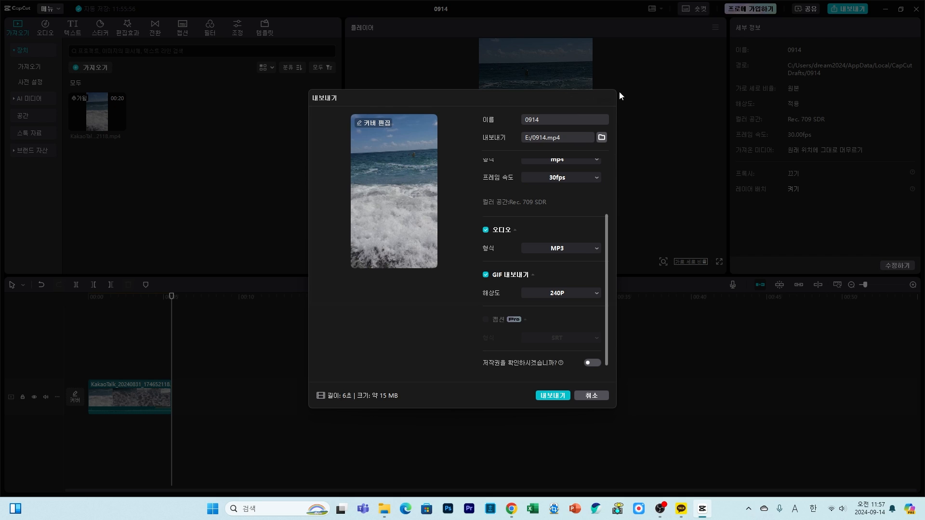
click(561, 398)
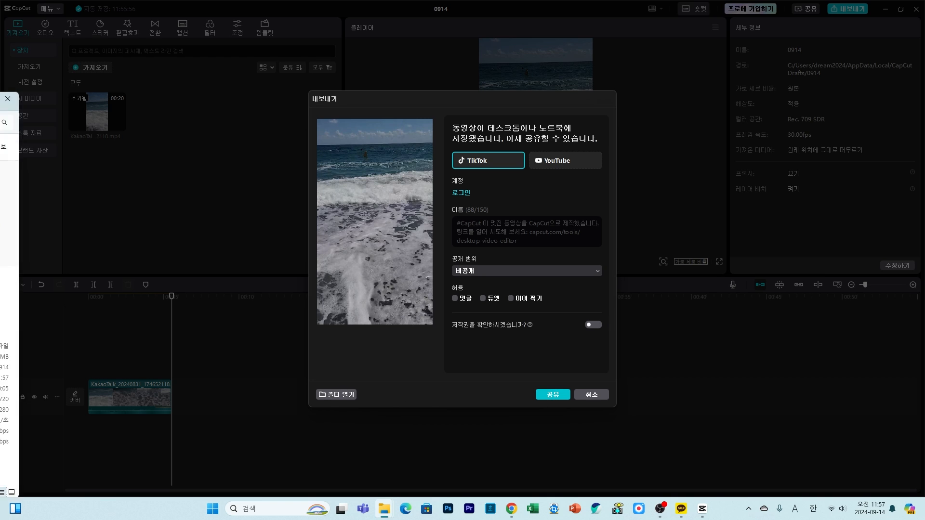
Step: Open the export folder and compare the exported 0914 MP4 and GIF files
click(336, 394)
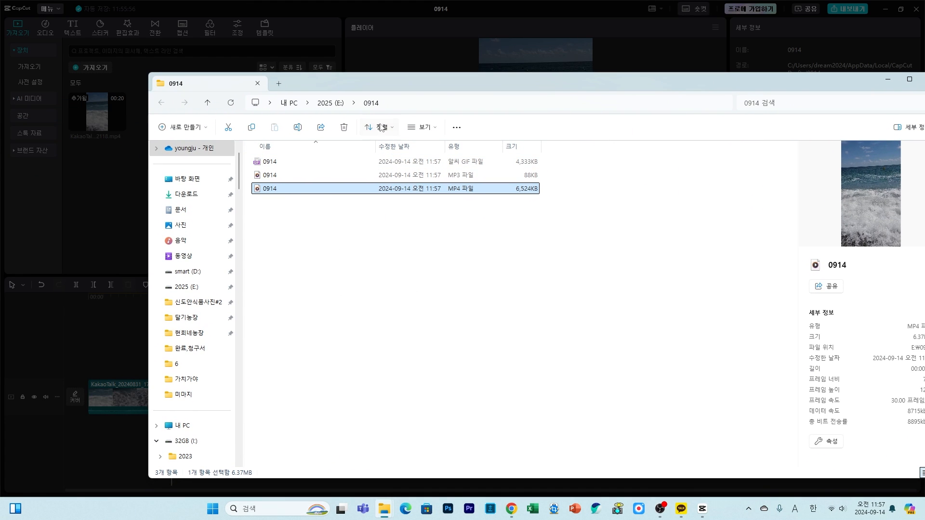
click(570, 222)
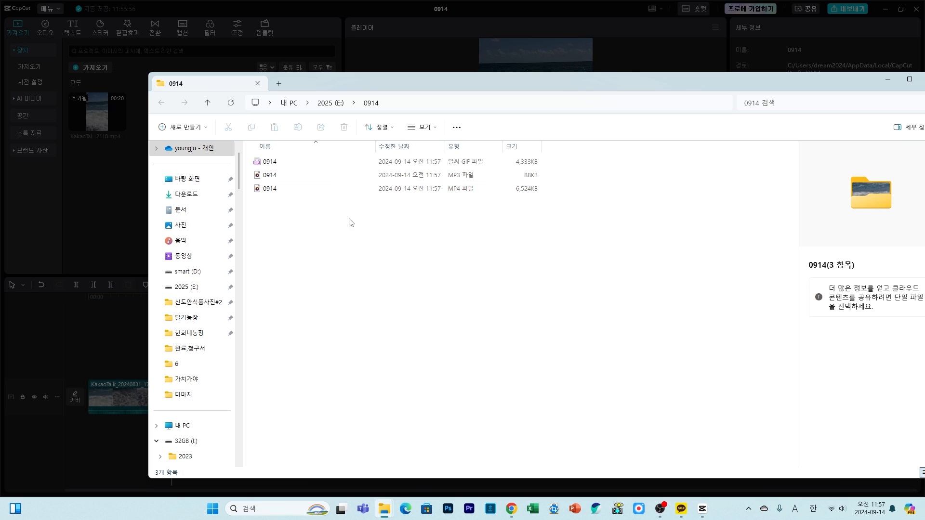
click(486, 189)
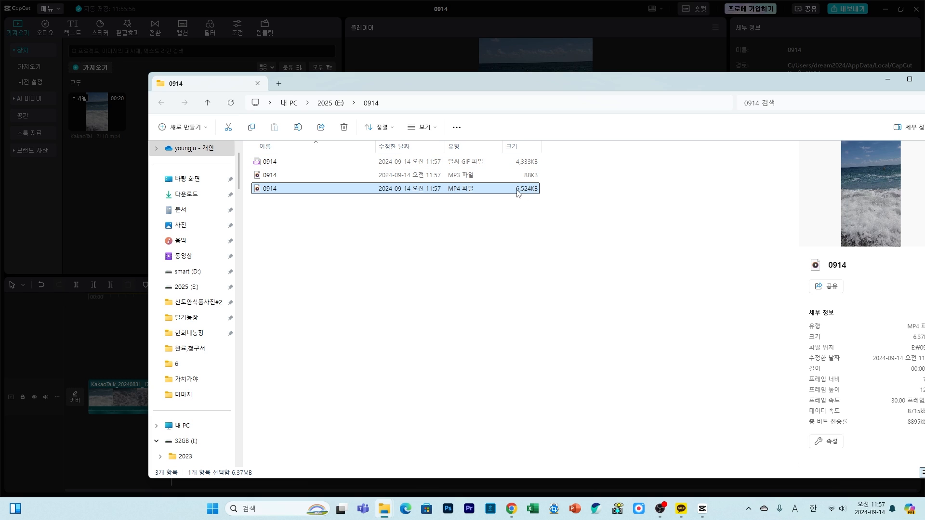
click(480, 166)
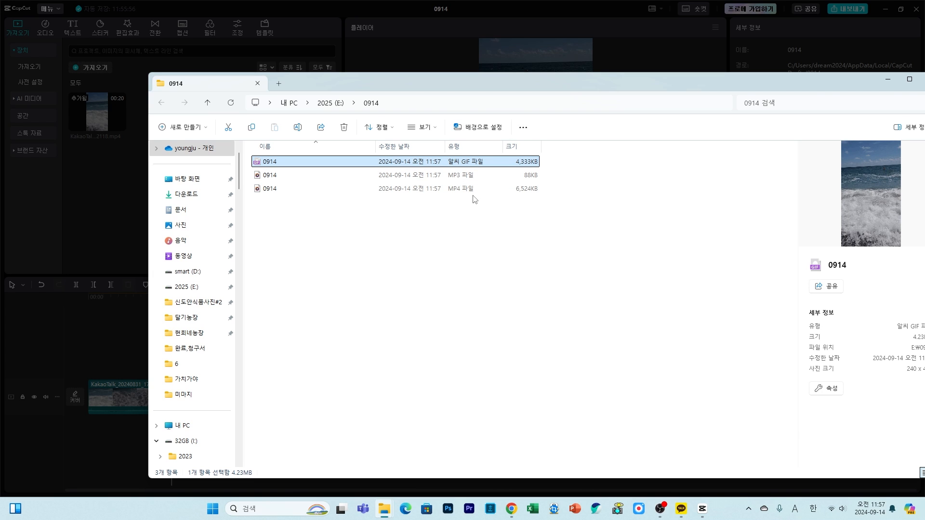
click(886, 80)
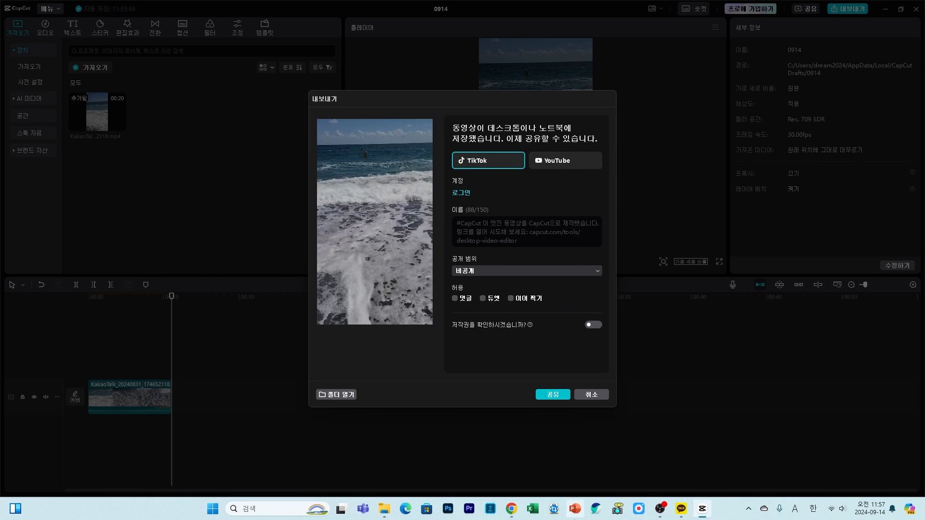
Step: Switch to SmartStore Center in Chrome and open the detailed description editor of the product 24년도 수확한 햇밤 공주밤 5kg
click(511, 510)
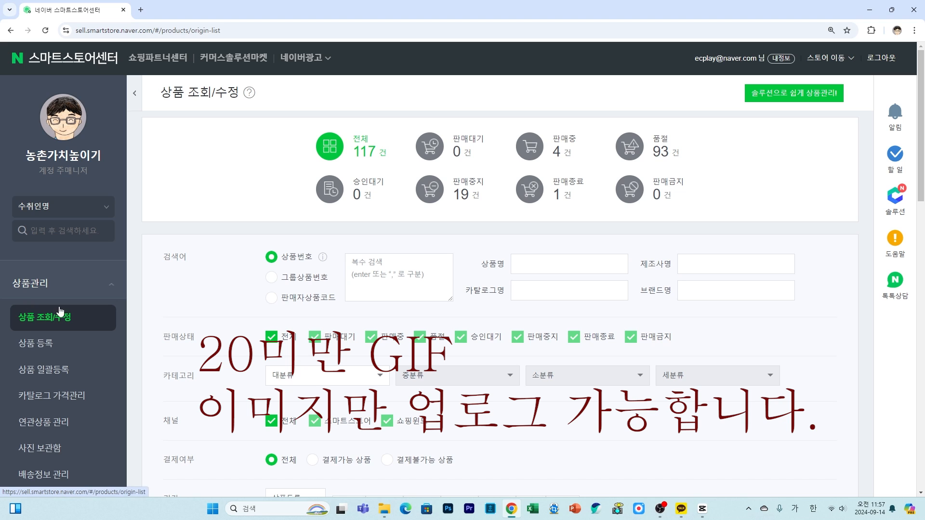
click(341, 155)
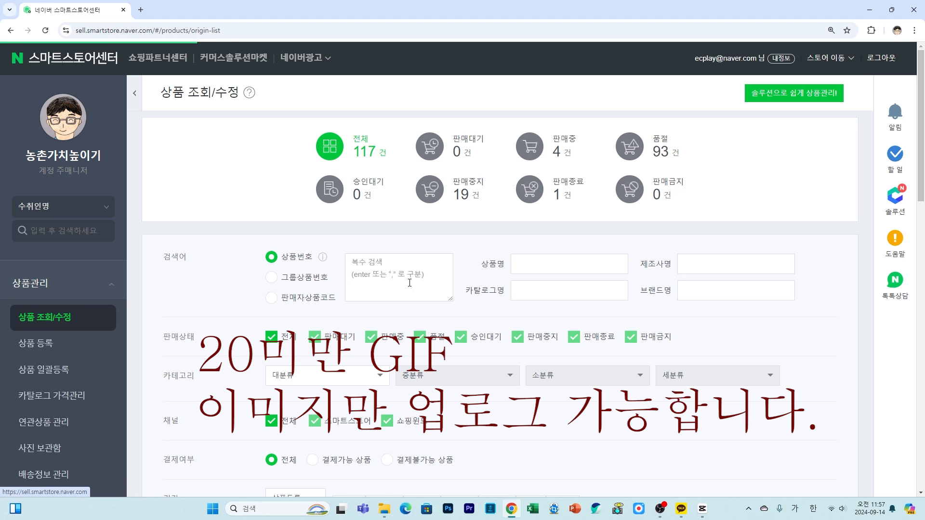
scroll(409, 288, down, 2)
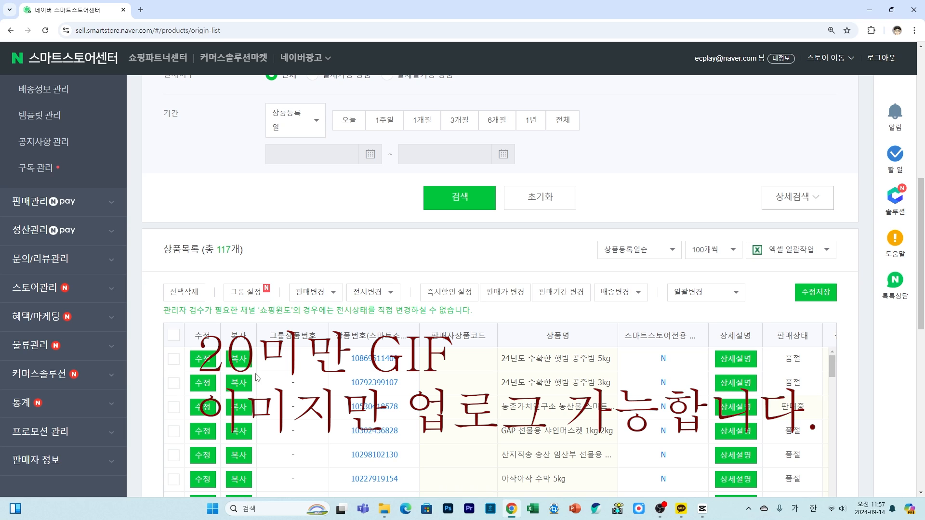
click(204, 361)
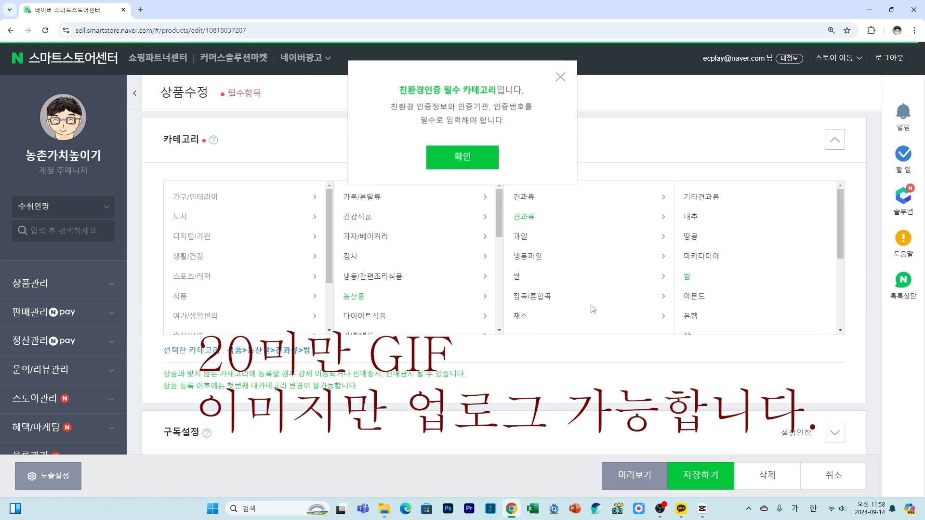
click(467, 164)
scroll(724, 343, down, 15)
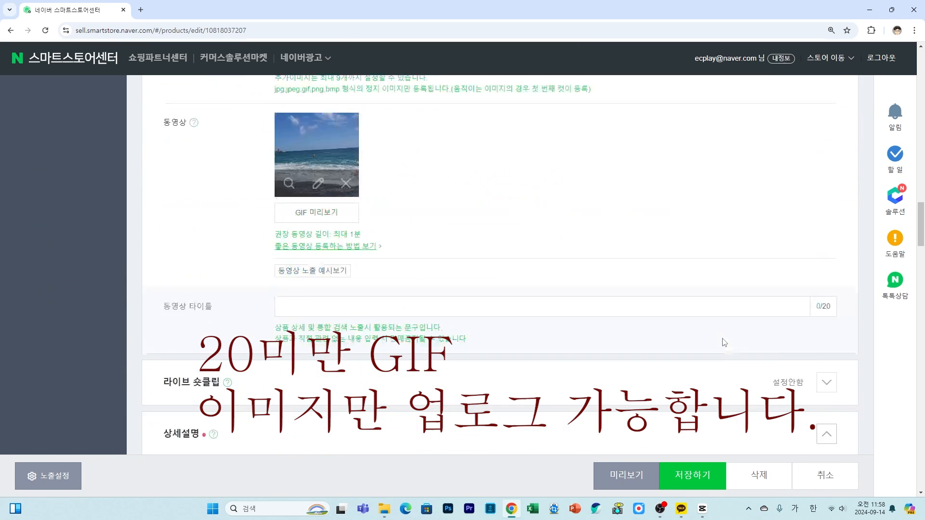
scroll(724, 343, down, 3)
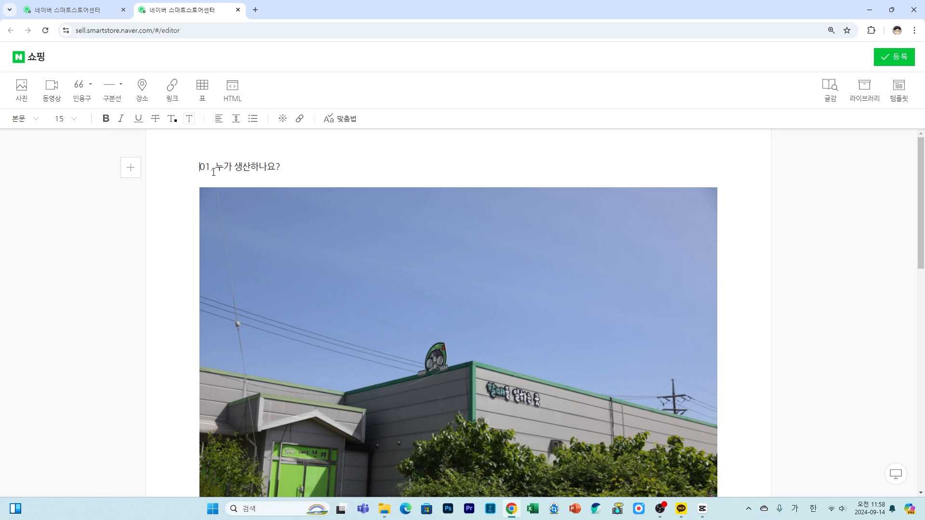
Step: Insert the 0914 GIF from the 0914 folder on drive E: as a photo on a new line above "01. 누가 생산하나요?"
key(Return)
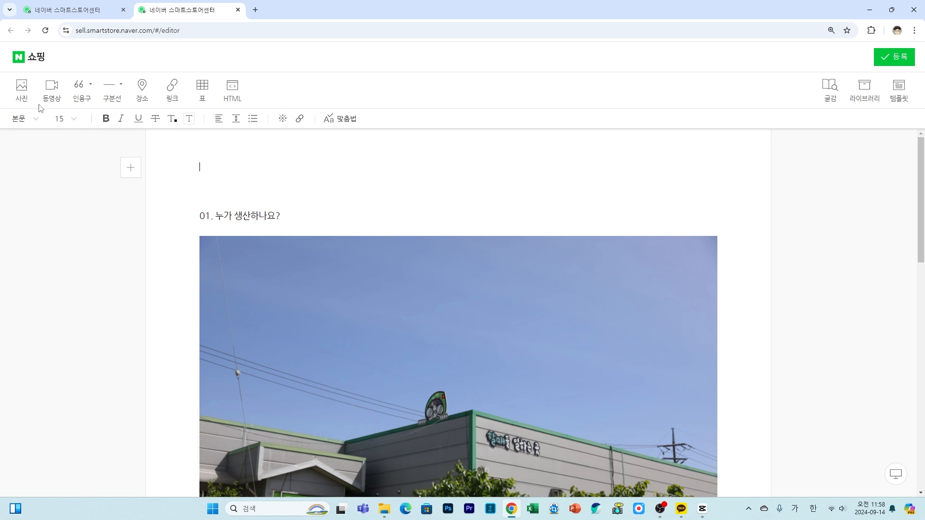
click(26, 91)
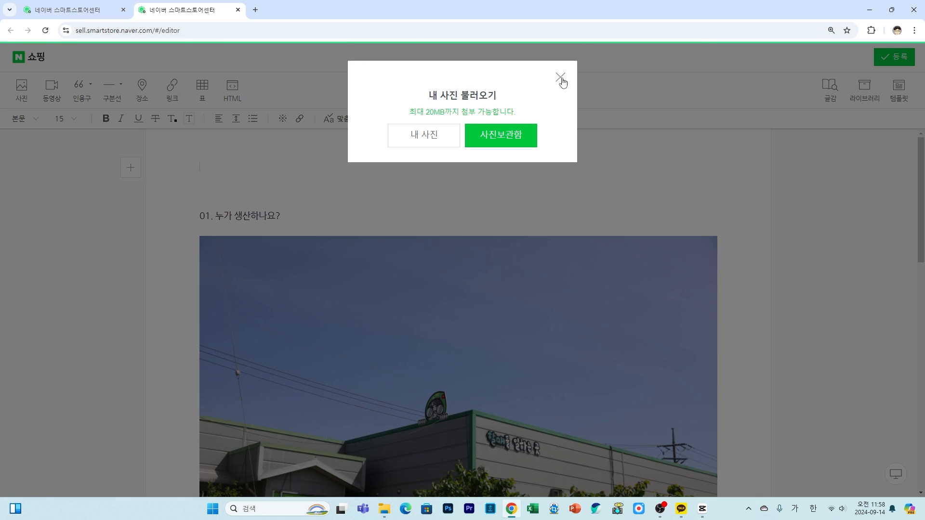
click(561, 79)
click(22, 92)
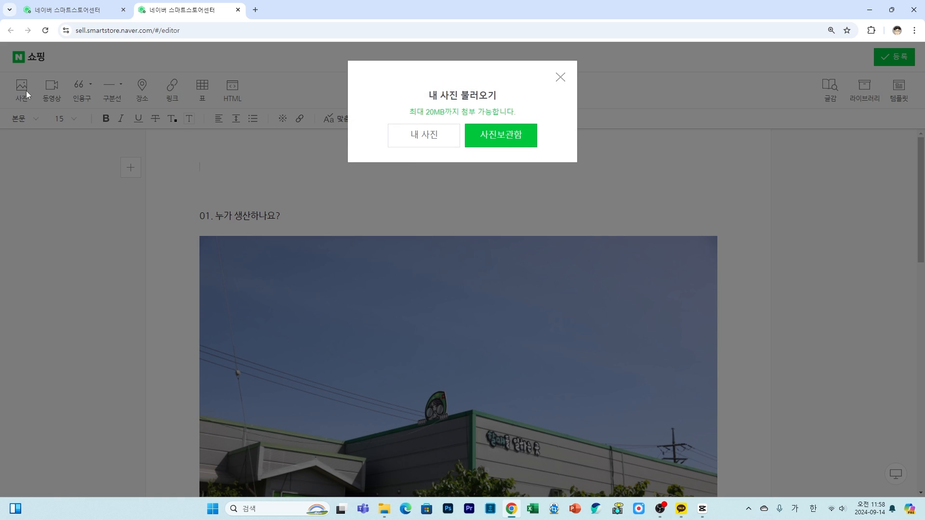
click(414, 146)
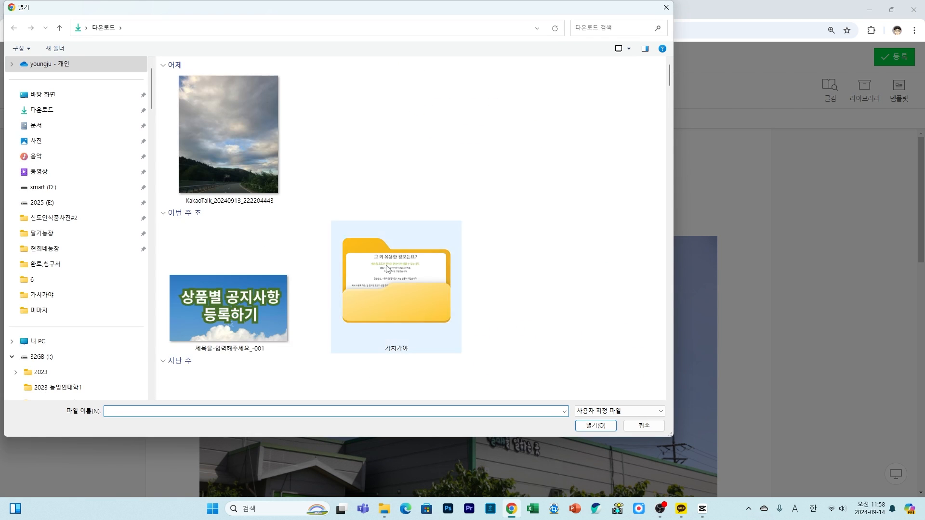
click(42, 202)
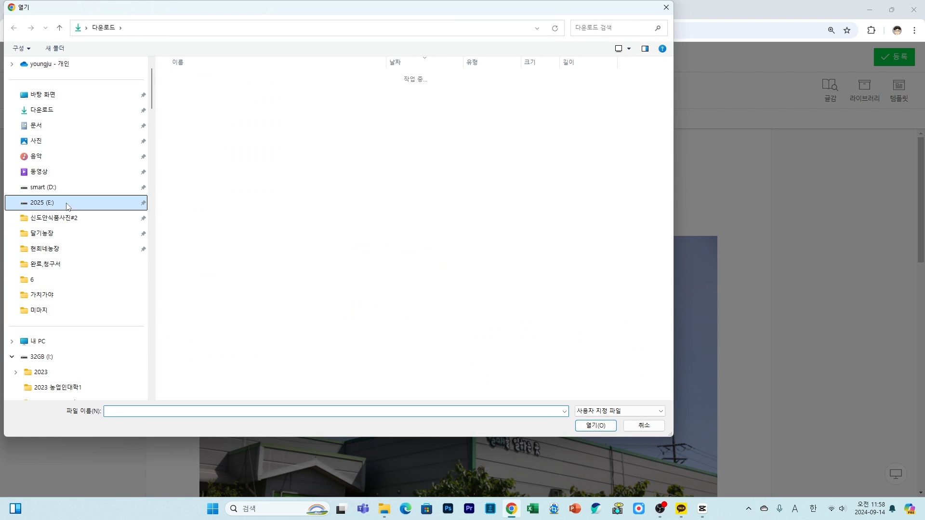
double_click(285, 81)
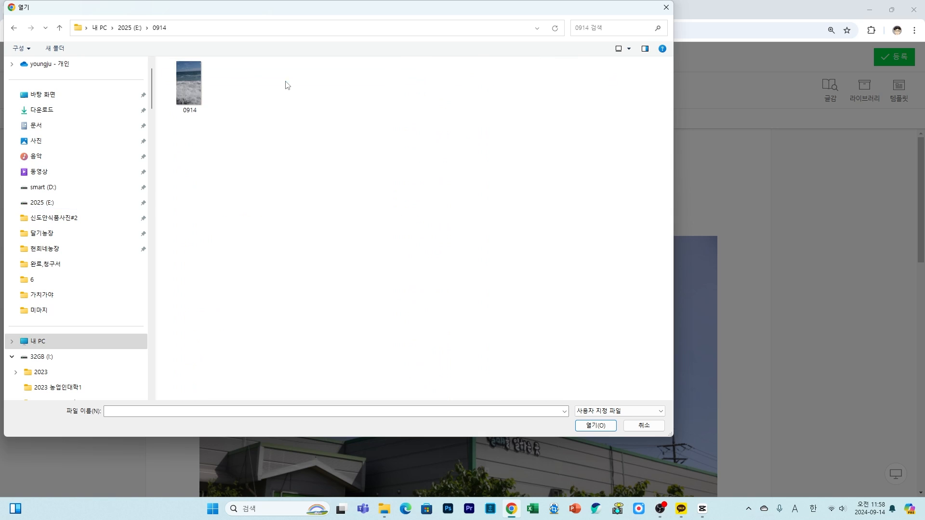
double_click(193, 86)
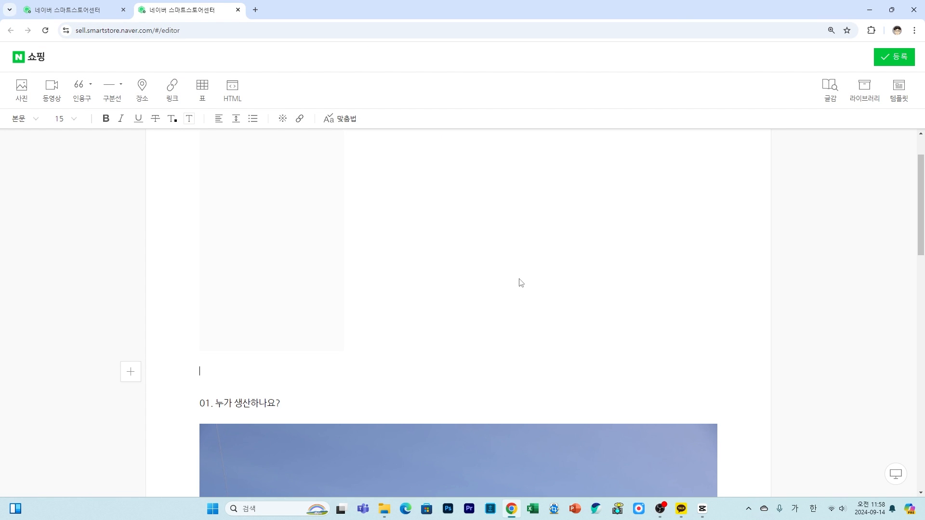
Step: Center the inserted GIF, register the description and save the product
click(319, 255)
scroll(471, 285, up, 2)
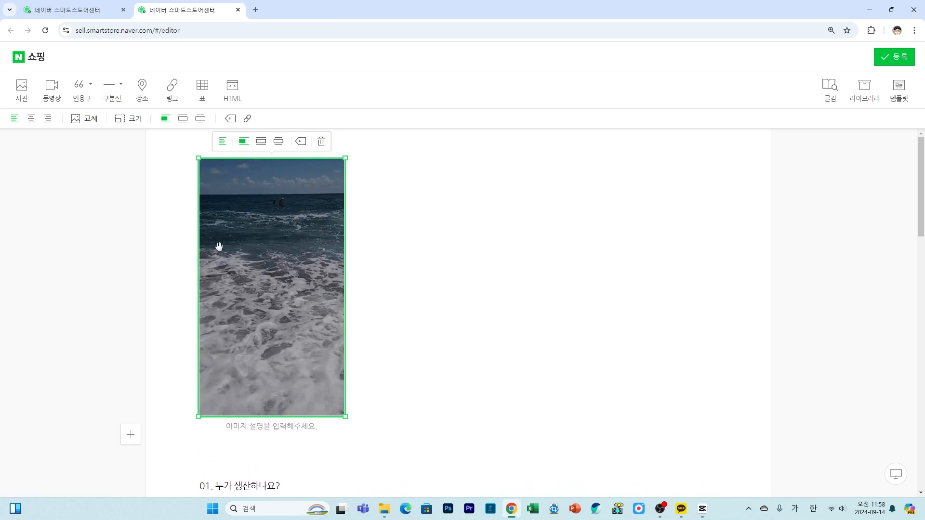
click(31, 118)
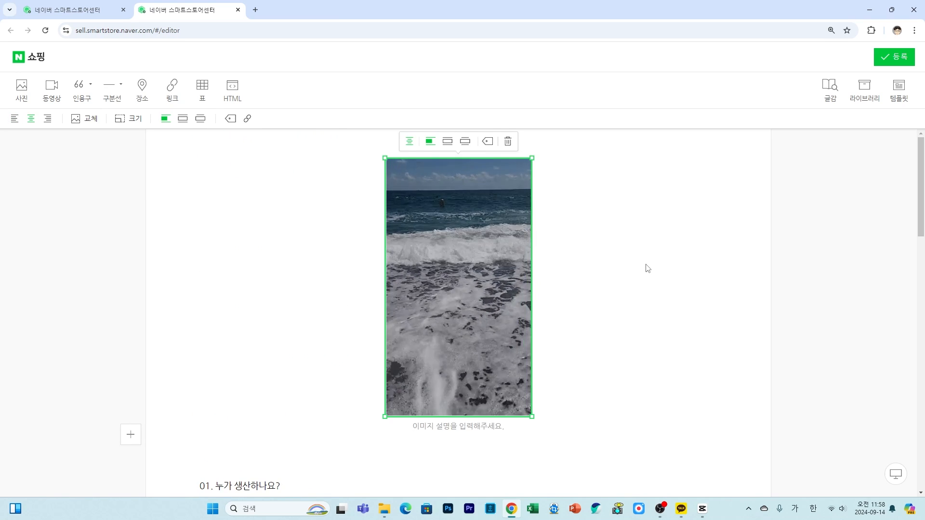
click(894, 56)
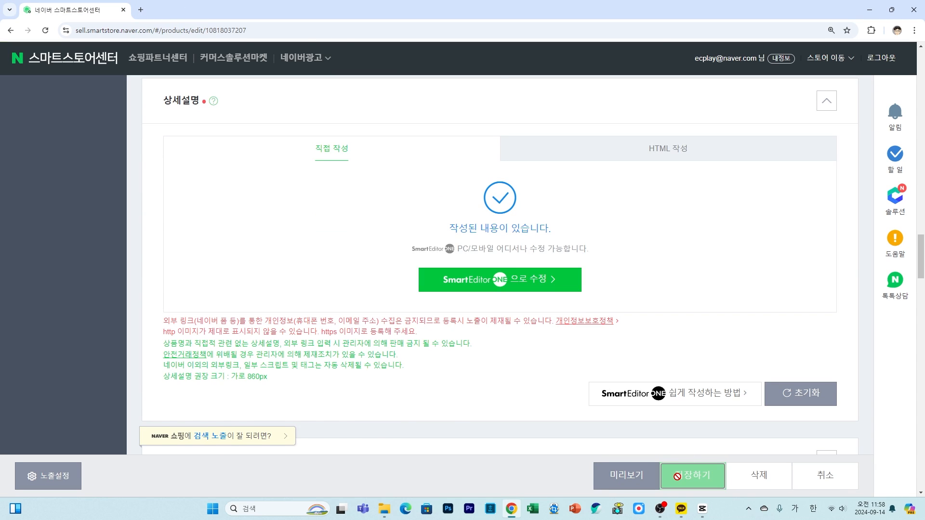
Step: View the product's store page, expand its detailed information and examine how the video and the GIF play
click(434, 136)
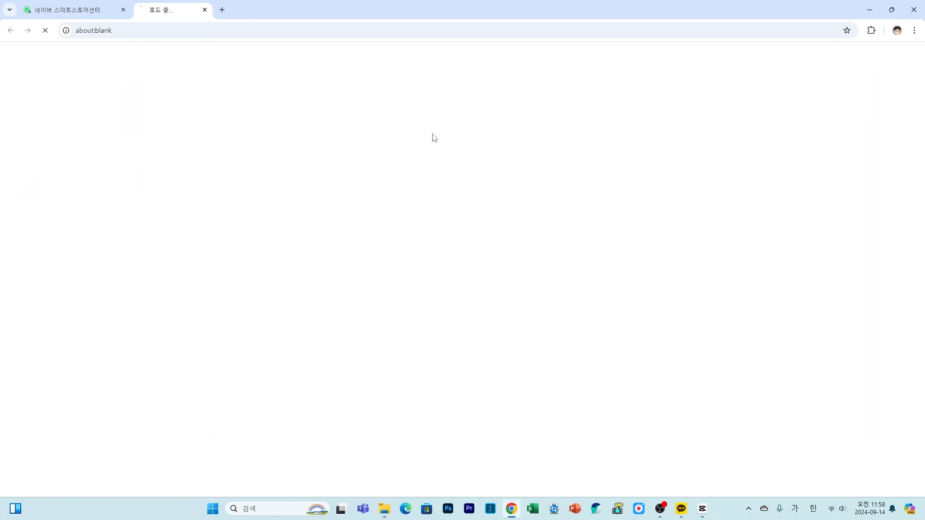
scroll(517, 271, down, 15)
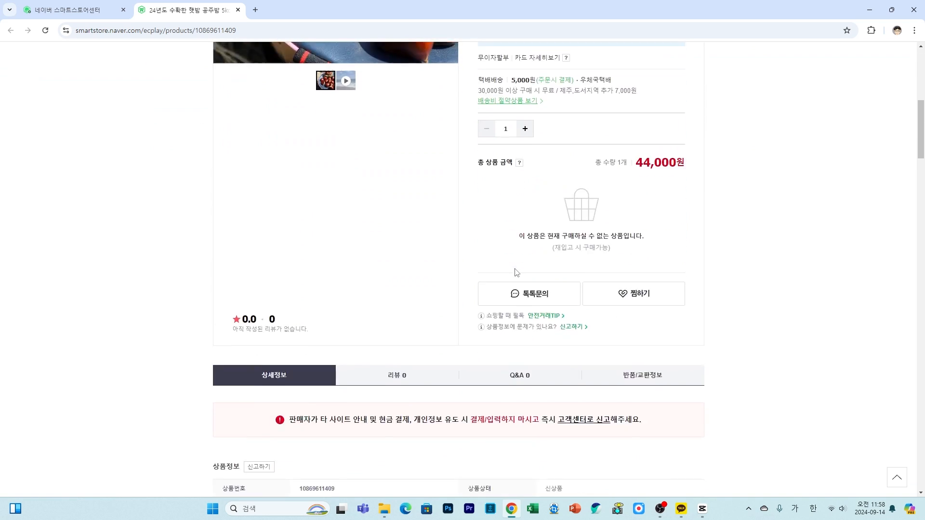
scroll(515, 272, down, 14)
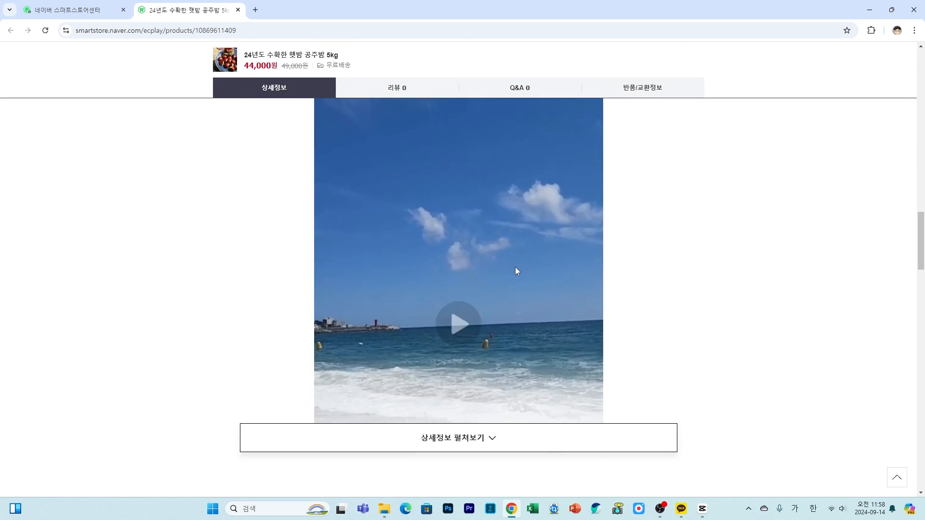
click(544, 449)
scroll(609, 397, down, 3)
scroll(609, 396, up, 3)
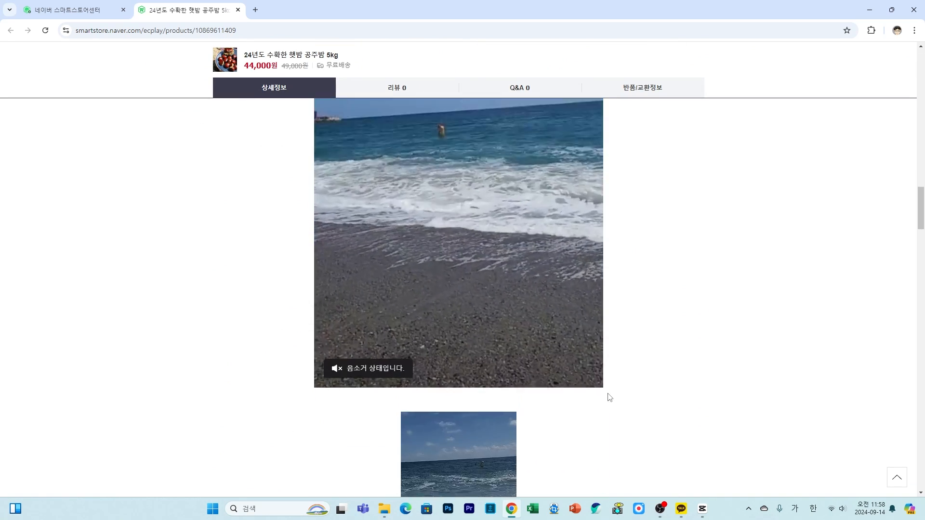
scroll(609, 394, down, 5)
scroll(610, 388, up, 2)
scroll(578, 404, down, 3)
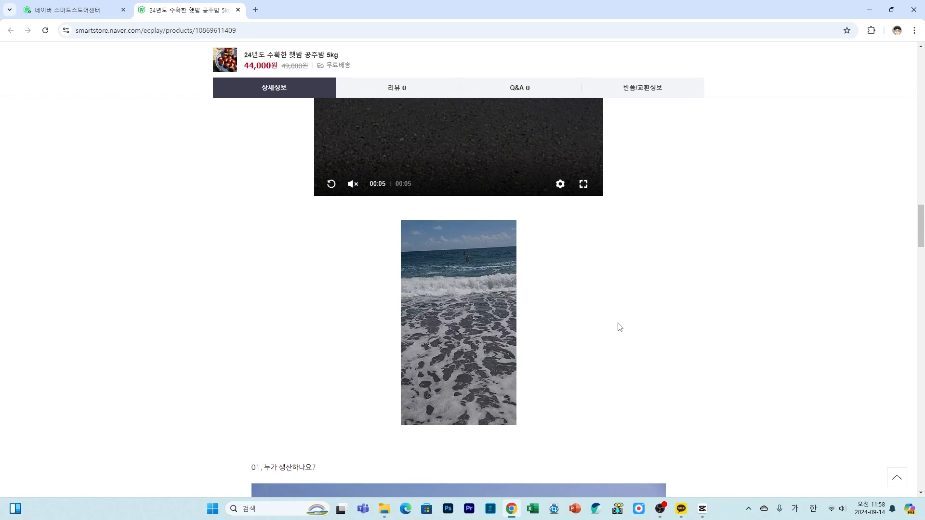
scroll(620, 327, up, 7)
scroll(622, 323, down, 3)
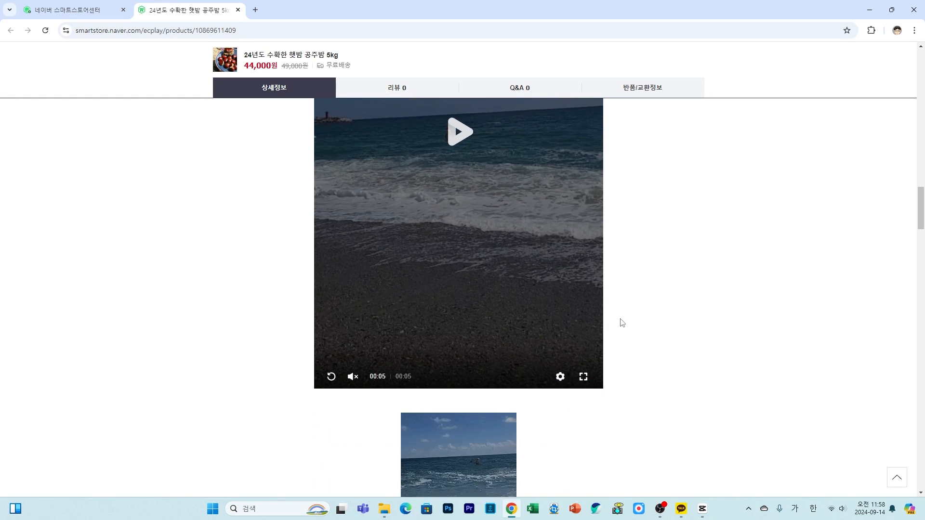
Step: Compare the playback and display size of the embedded video with the GIF placed above "01. 누가 생산하나요?" in the product details
scroll(622, 321, down, 5)
scroll(624, 321, up, 3)
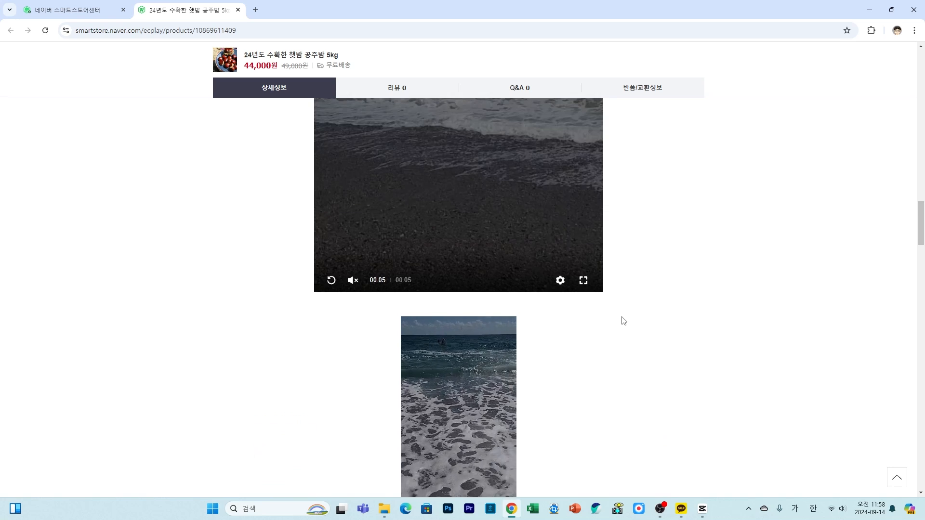
scroll(665, 316, up, 7)
scroll(669, 316, down, 4)
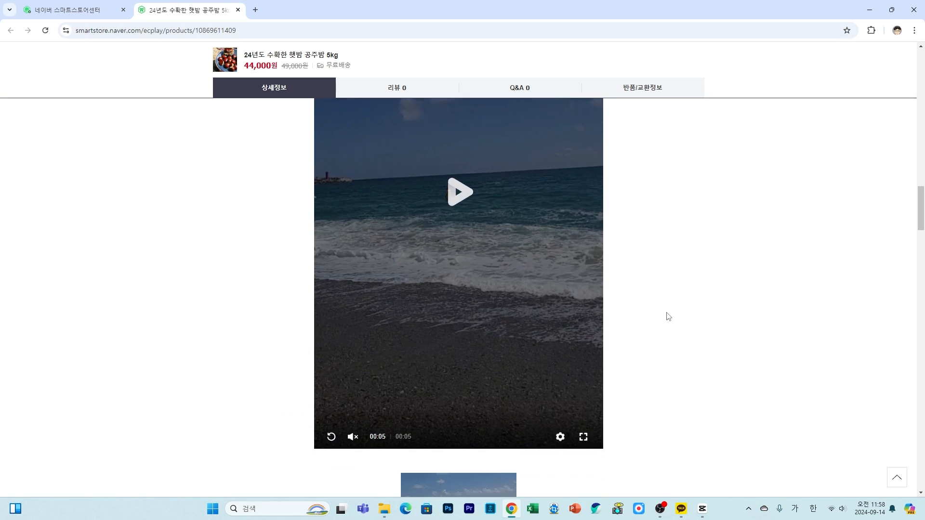
scroll(669, 317, up, 6)
scroll(669, 317, down, 3)
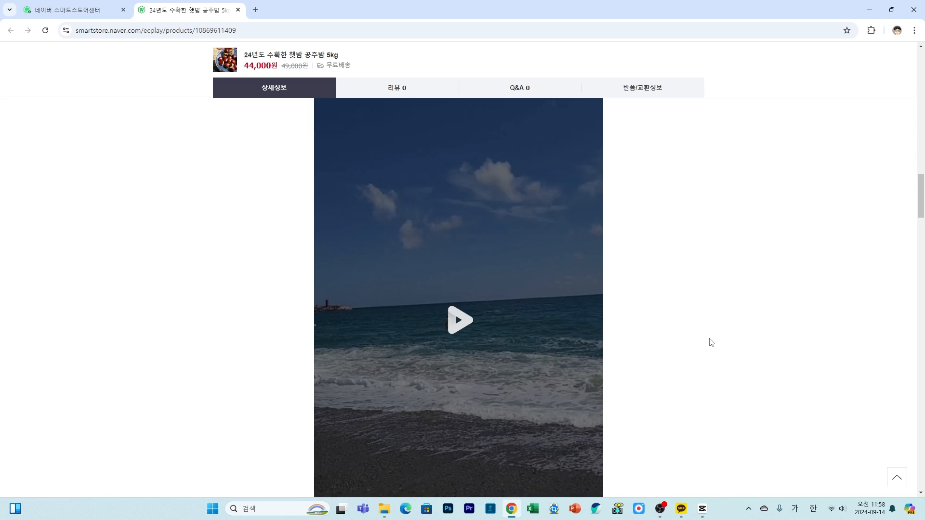
scroll(708, 342, down, 3)
scroll(638, 393, up, 2)
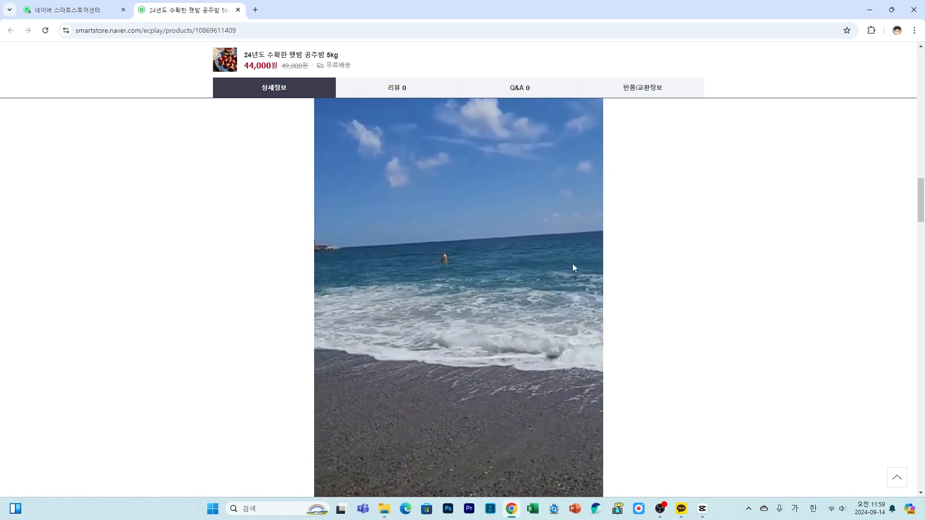
scroll(589, 338, down, 3)
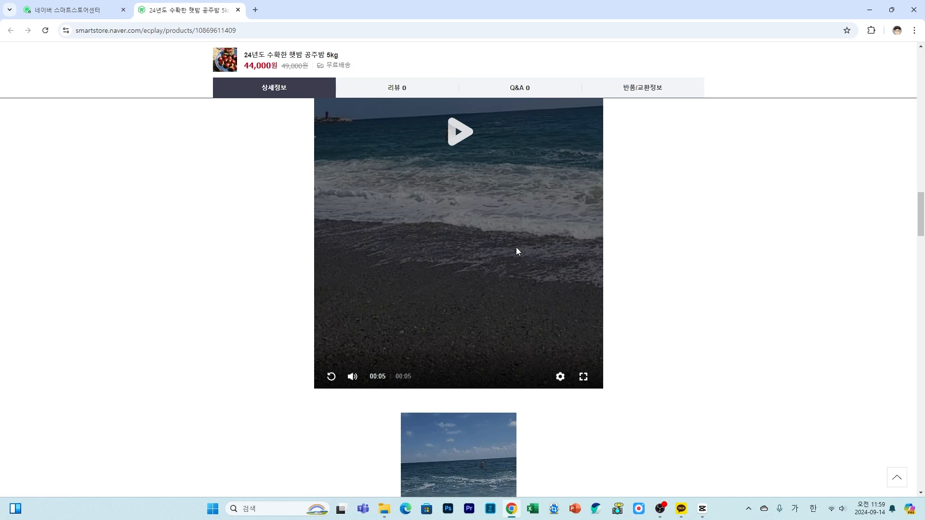
scroll(516, 250, down, 5)
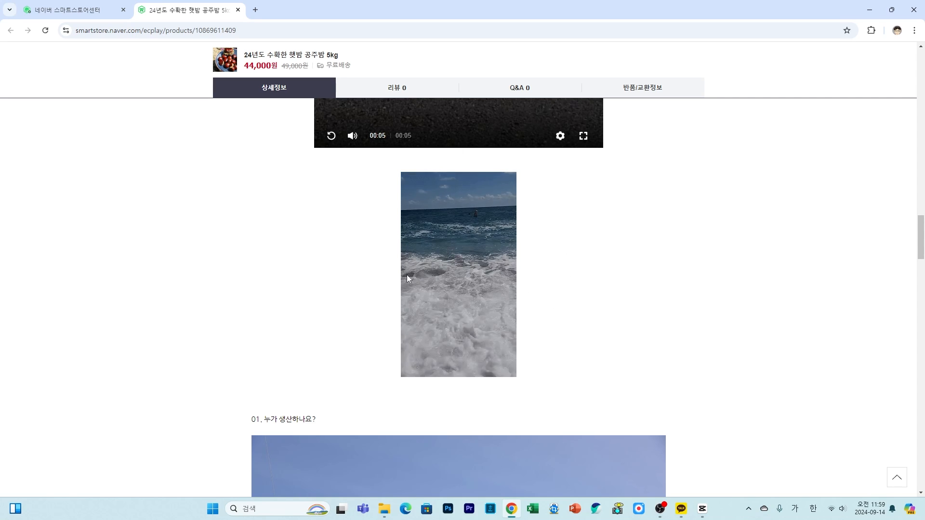
scroll(516, 309, up, 3)
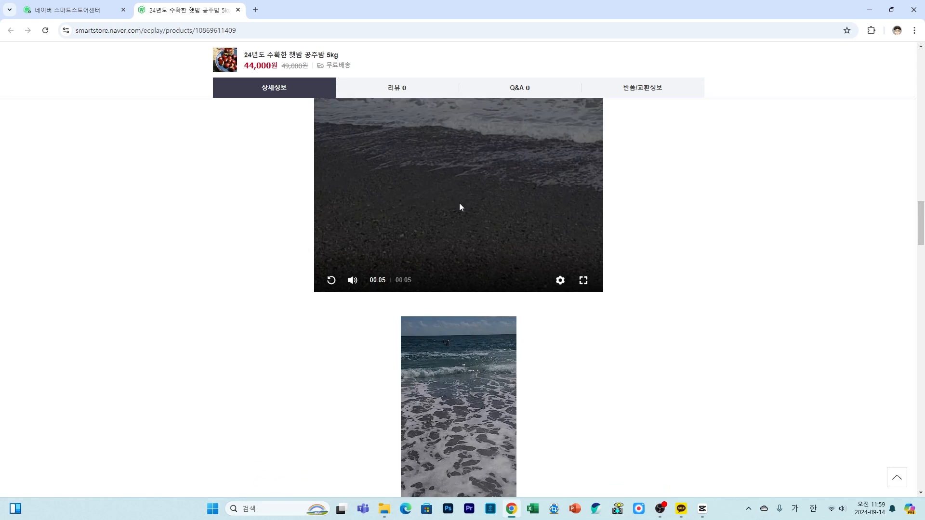
scroll(460, 207, down, 2)
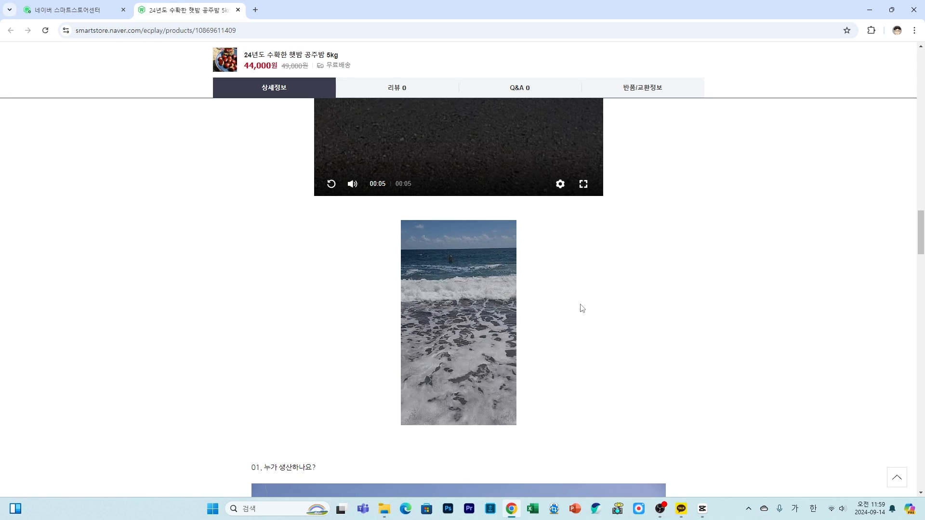
scroll(641, 289, up, 3)
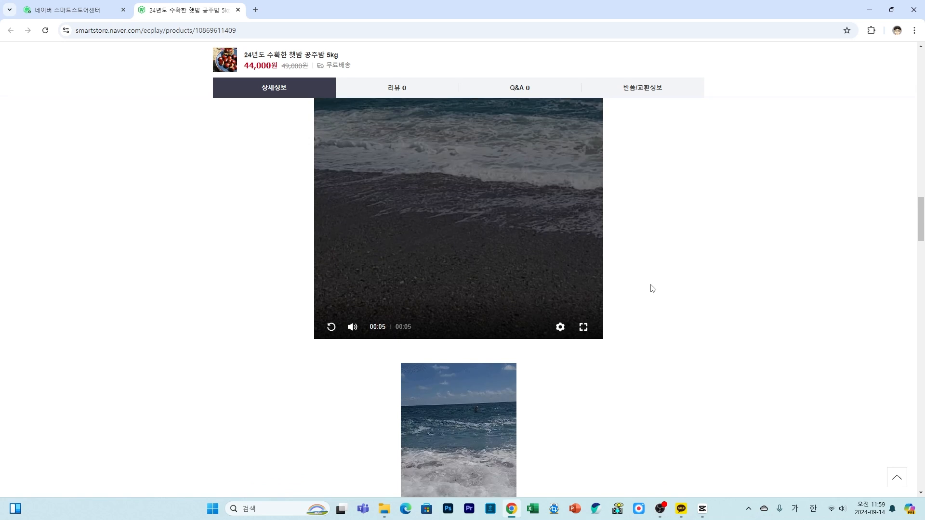
Step: Switch to CapCut and dismiss the finished export's sharing dialog without sharing the clip
click(701, 509)
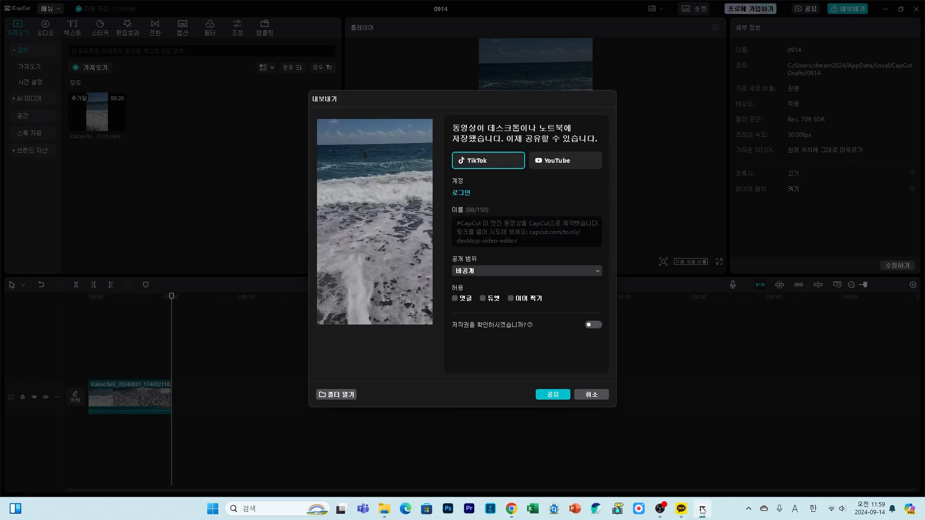
click(596, 394)
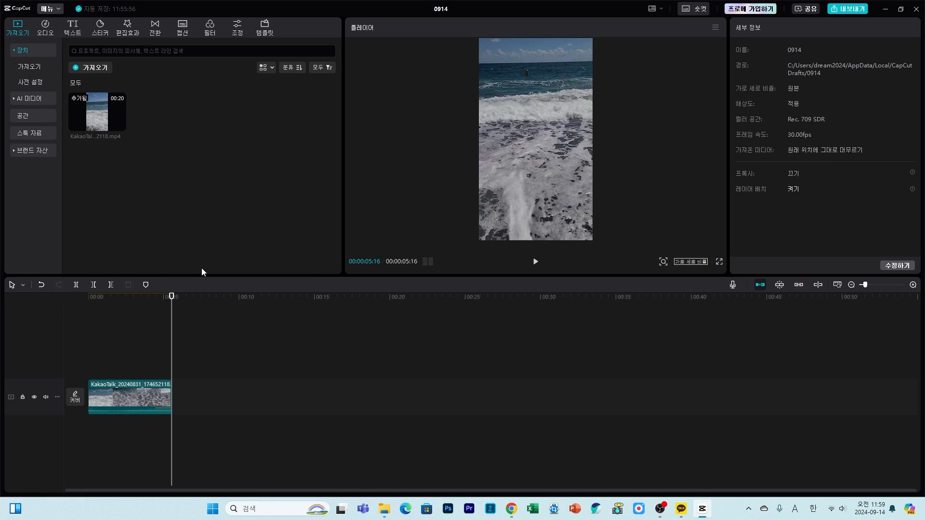